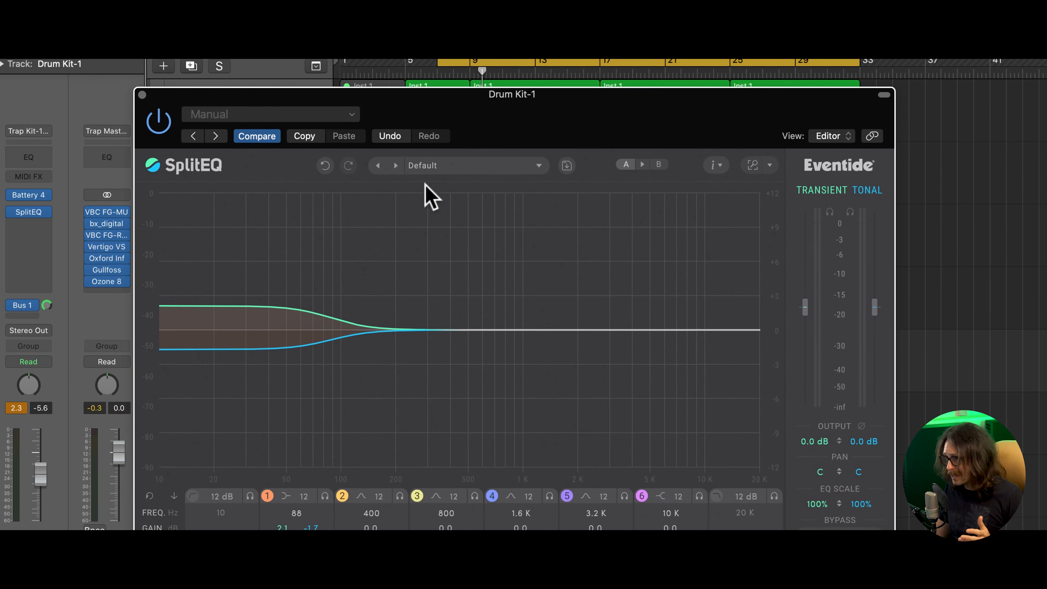
- Reset band 1's transient gain to 0 dB and start the cycle region at bar 9
double_click(331, 305)
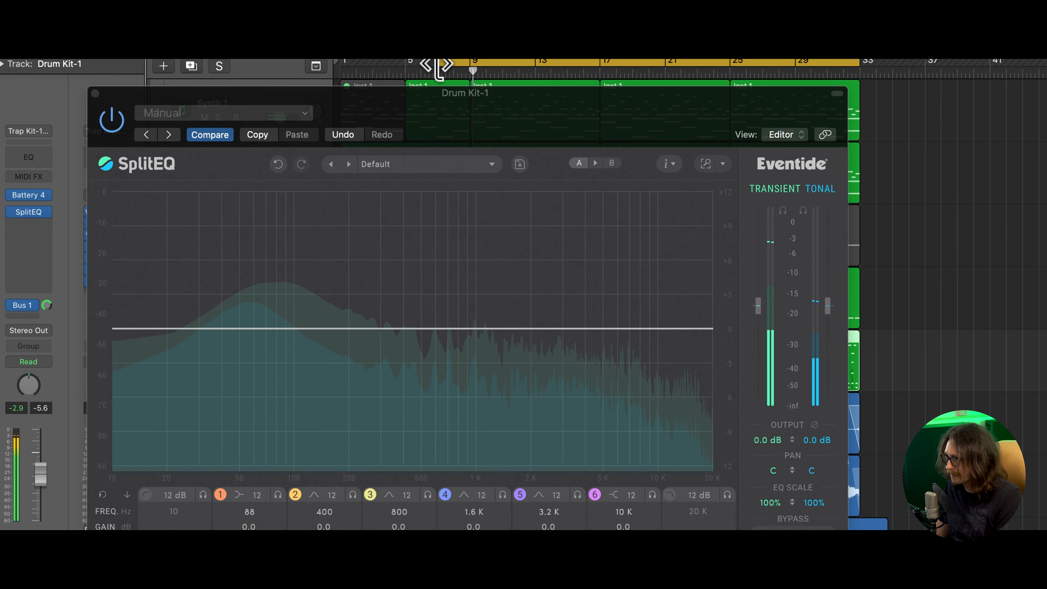
left_click_drag(432, 65, 471, 65)
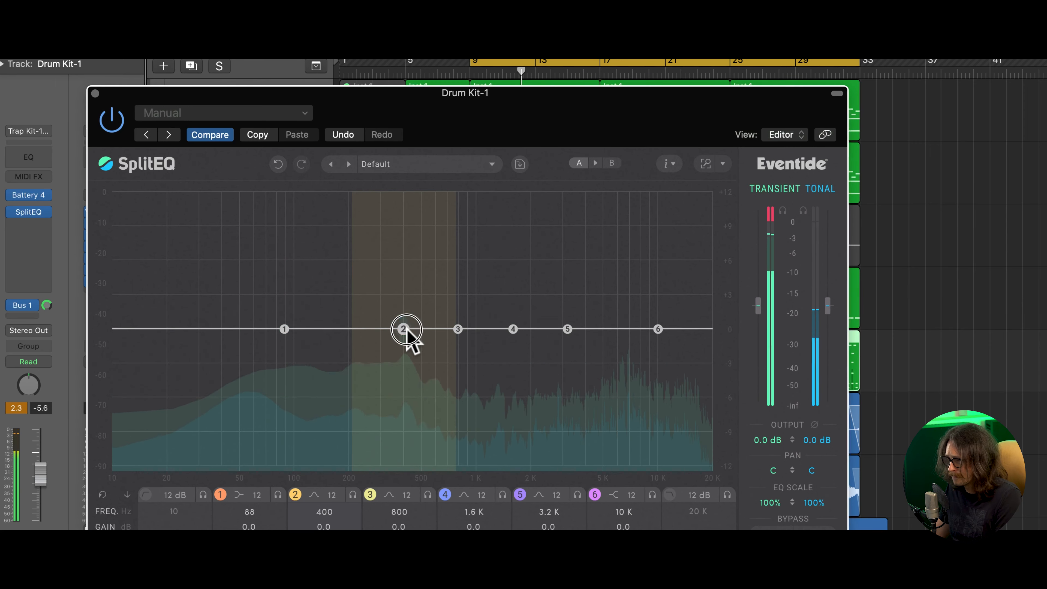
- Turn band 2 into a transient boost of about 2.8 dB at 1 kHz, with its tonal gain near 0 dB
left_click_drag(407, 336, 441, 340)
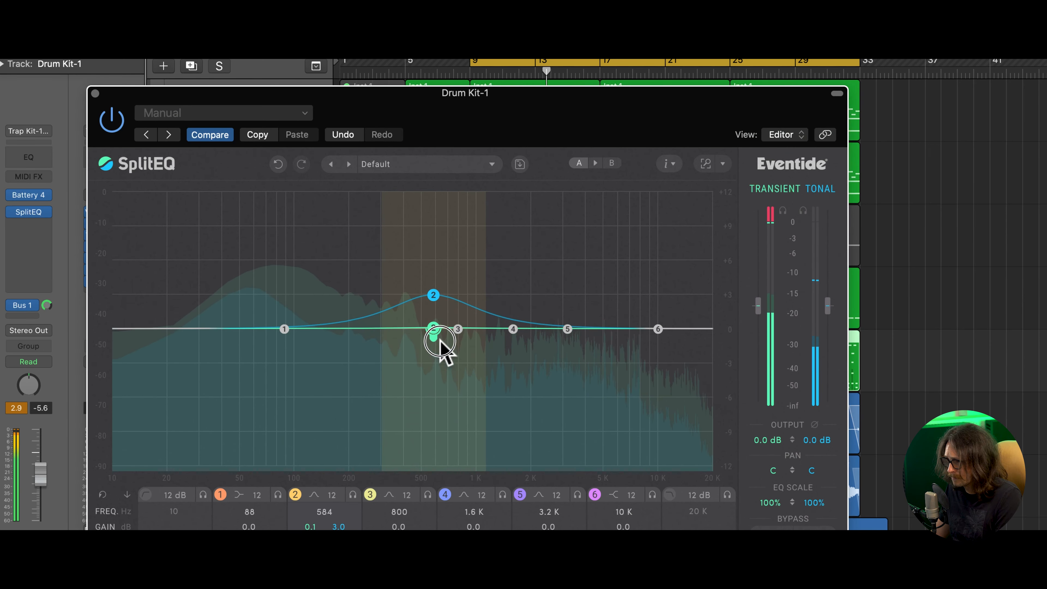
left_click_drag(432, 293, 430, 328)
left_click_drag(433, 268, 477, 327)
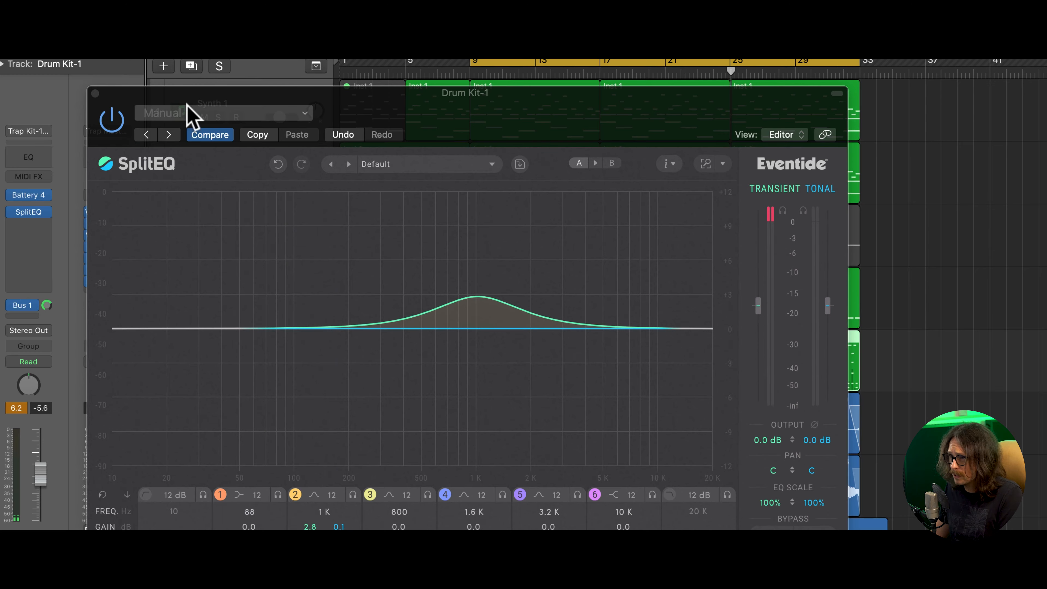
- Move the SplitEQ window clear of the track list and solo the Drum Kit-1 track
left_click_drag(171, 99, 450, 243)
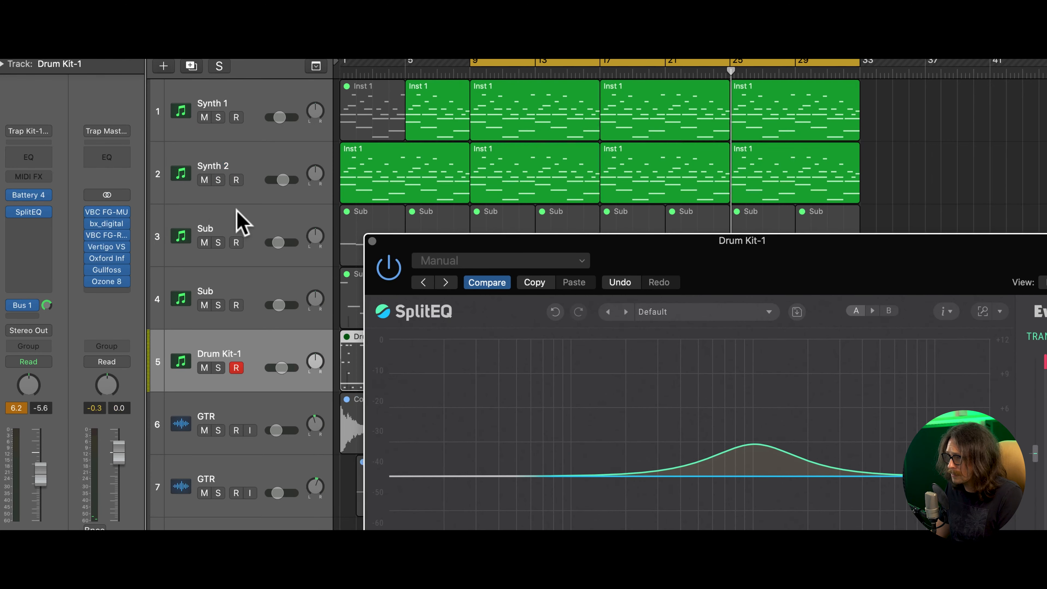
left_click(218, 368)
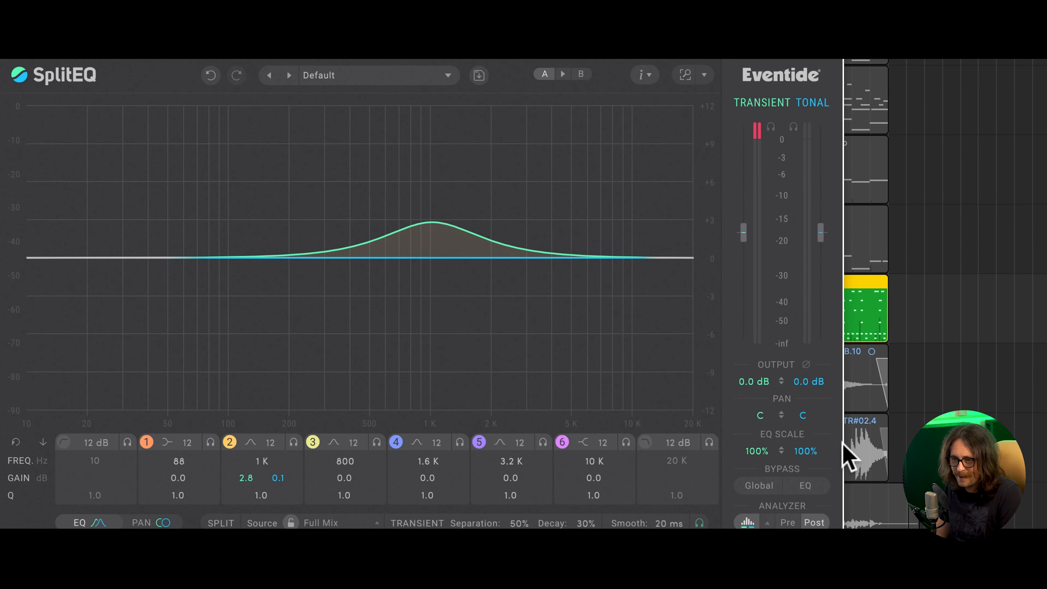
- Raise band 2's transient boost to about 3.7 dB, and set band 1's panning to mid/side with both signals widened
left_click(165, 523)
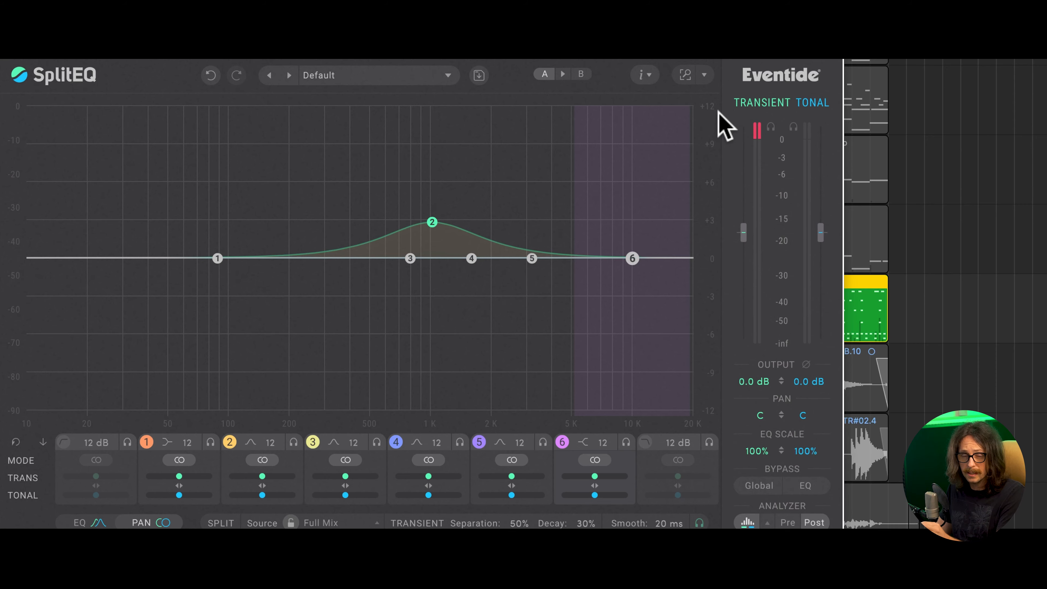
left_click_drag(434, 223, 436, 209)
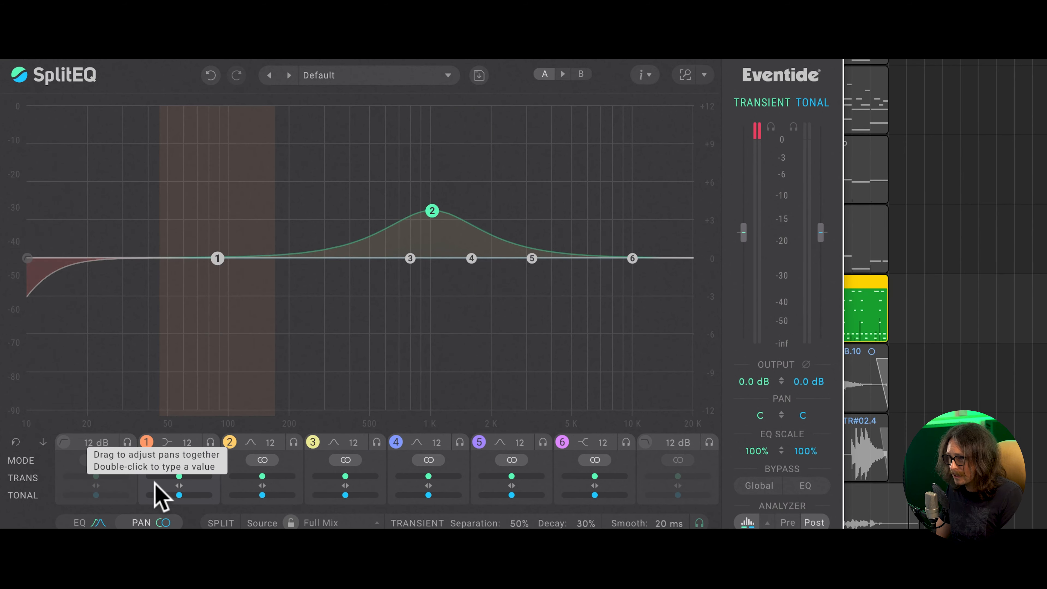
mouse_move(180, 476)
left_mouse_down()
mouse_move(163, 480)
mouse_move(204, 479)
mouse_move(195, 477)
left_mouse_up()
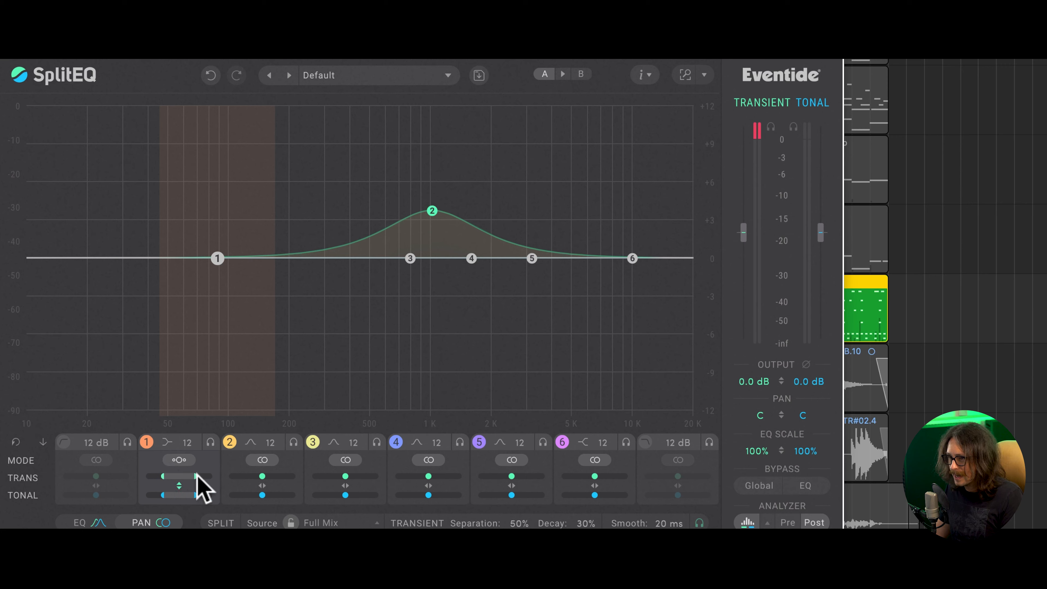
mouse_move(190, 475)
left_mouse_down()
mouse_move(222, 476)
mouse_move(193, 470)
mouse_move(206, 437)
mouse_move(205, 486)
mouse_move(210, 437)
mouse_move(198, 480)
left_mouse_up()
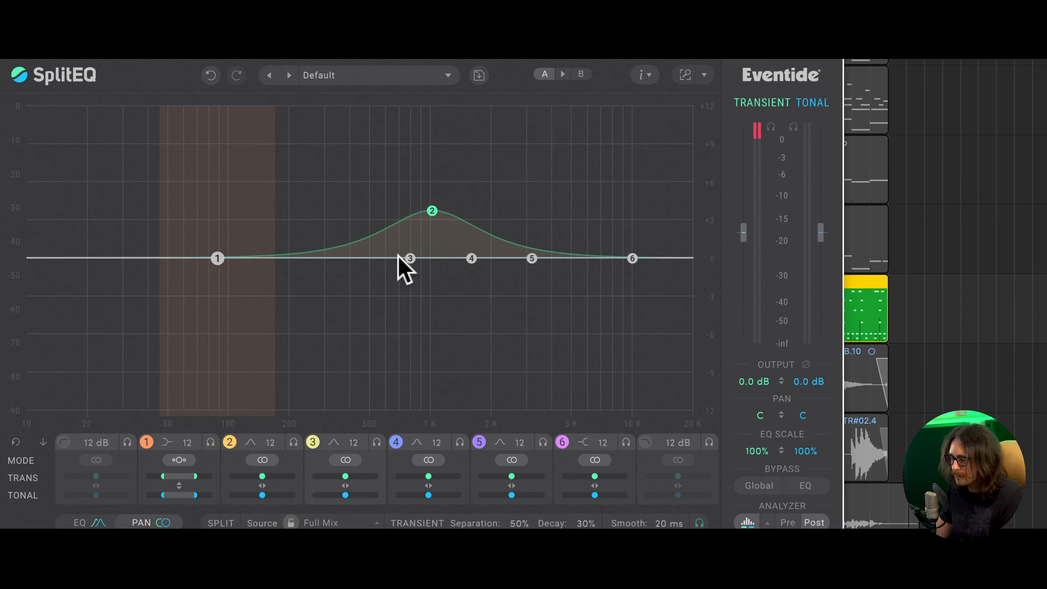
- Boost band 1's tonal signal by about 2.8 dB near 62 Hz and narrow its mid/side width
mouse_move(220, 270)
left_mouse_down()
mouse_move(216, 247)
mouse_move(231, 241)
mouse_move(224, 256)
mouse_move(229, 229)
mouse_move(198, 253)
left_mouse_up()
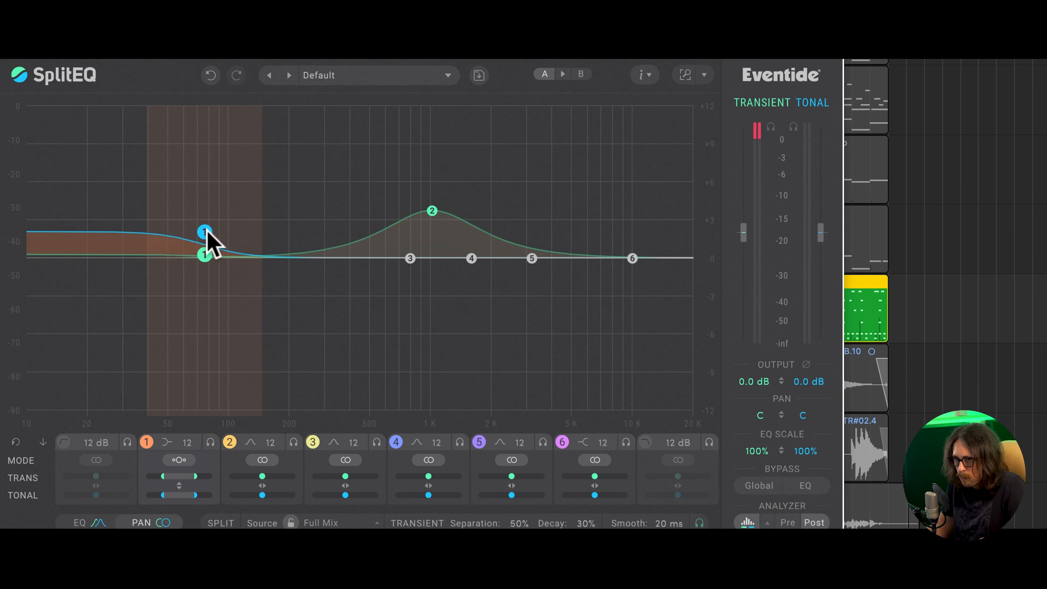
mouse_move(207, 233)
left_mouse_down()
mouse_move(204, 219)
mouse_move(191, 222)
left_mouse_up()
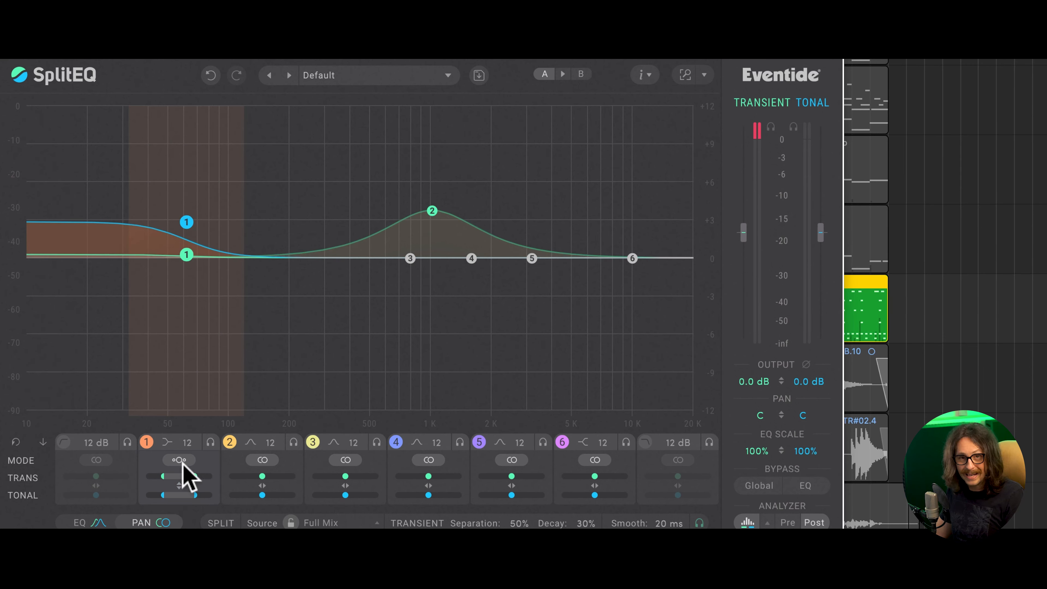
mouse_move(186, 501)
left_mouse_down()
mouse_move(187, 475)
mouse_move(189, 483)
left_mouse_up()
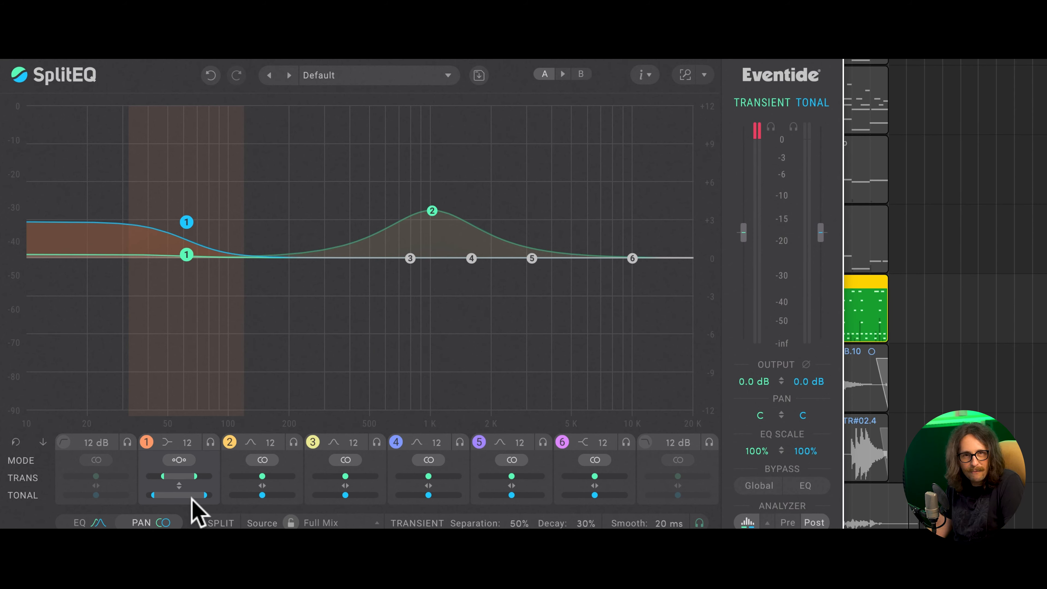
left_click_drag(179, 485, 173, 516)
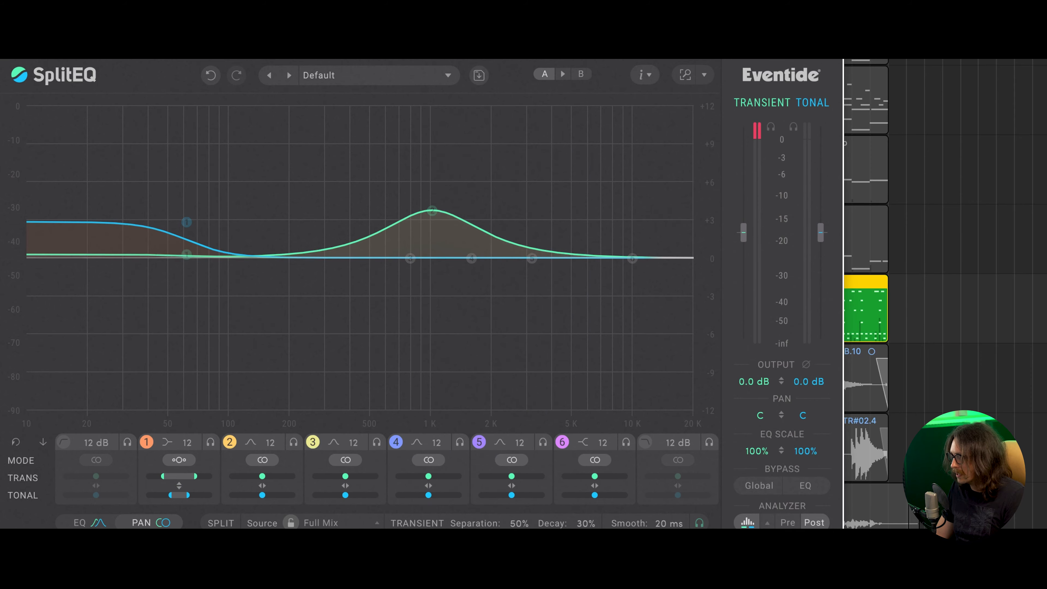
- During playback, raise band 1's tonal boost to about 6.6 dB near 110 Hz and compare full tonal width with neutral, ending on neutral
key("space")
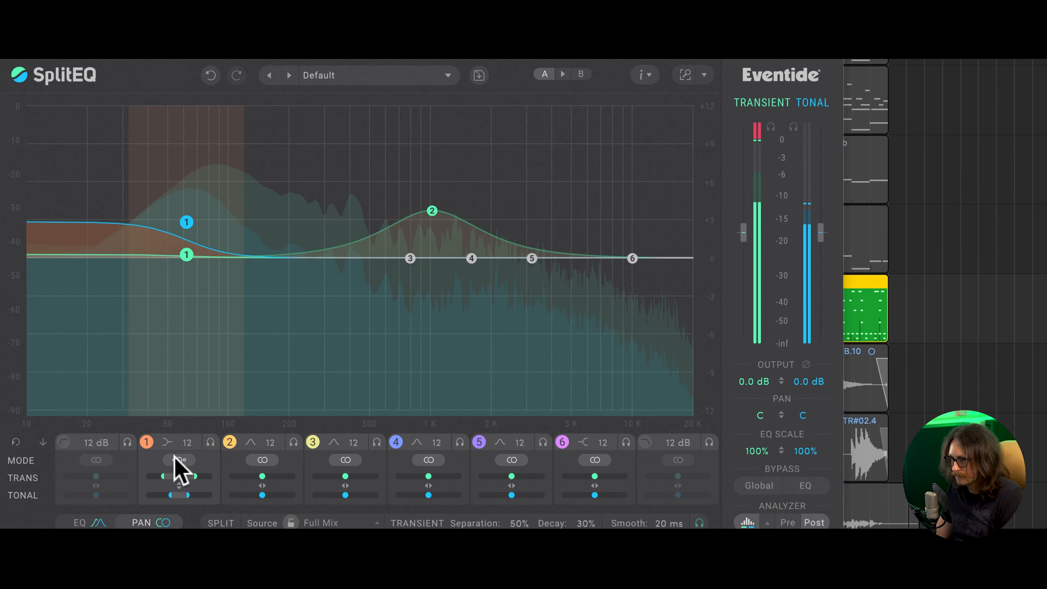
left_click_drag(188, 495, 202, 459)
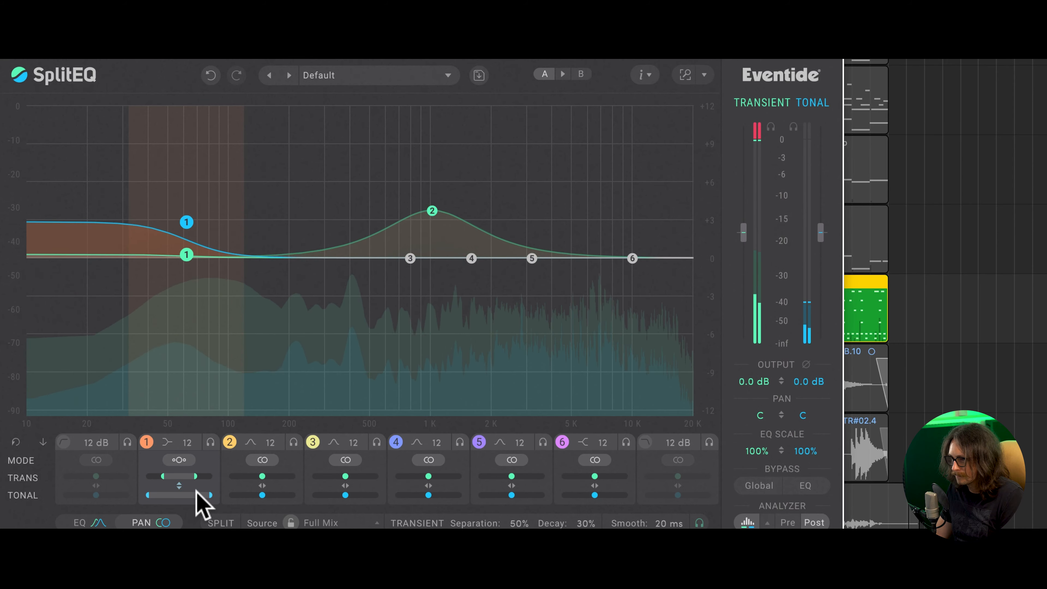
left_click_drag(187, 222, 239, 174)
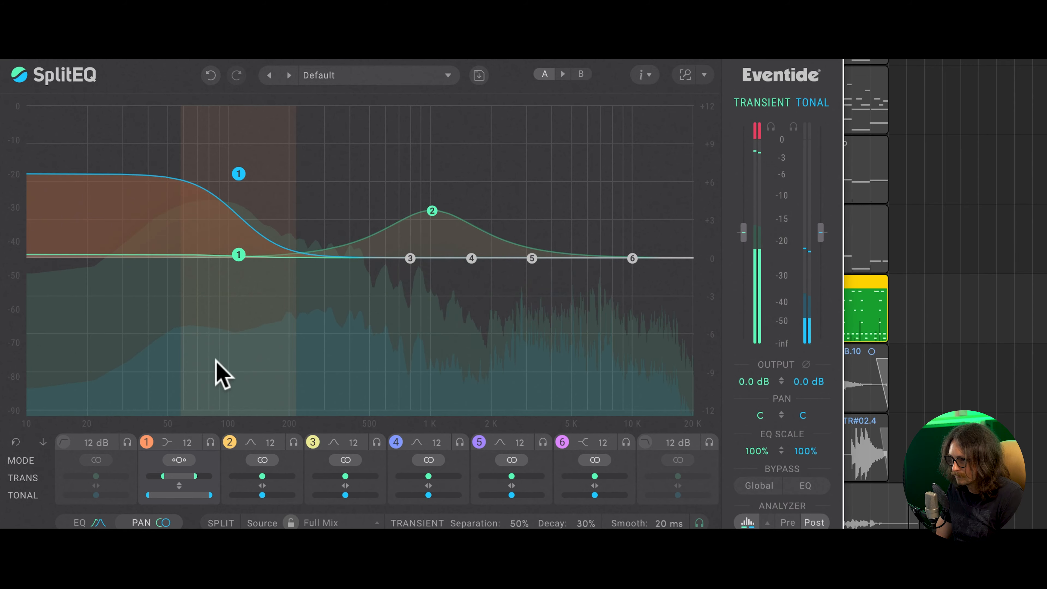
double_click(206, 495)
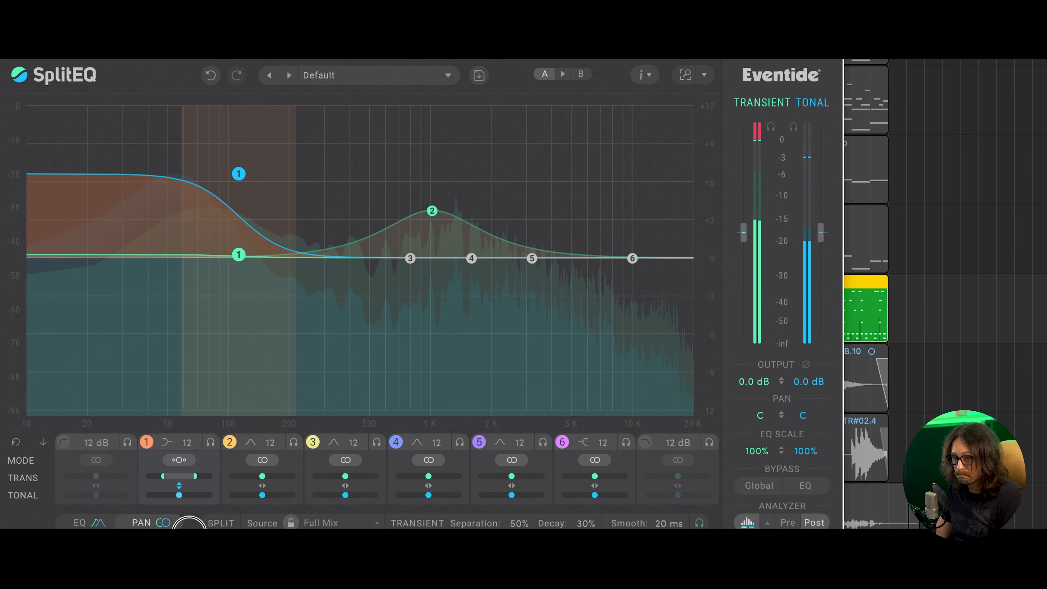
double_click(192, 496)
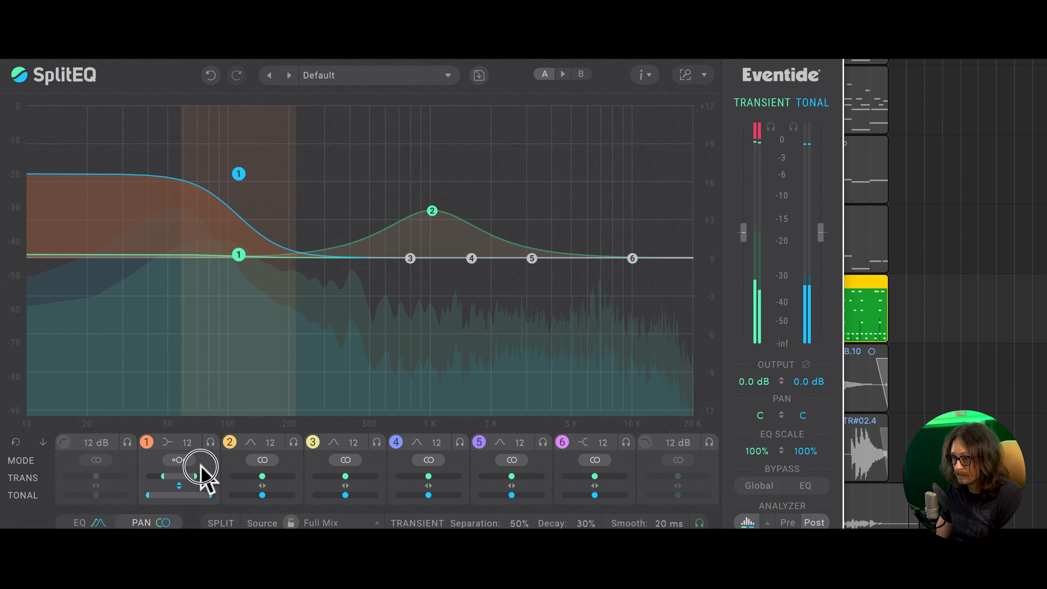
left_click_drag(200, 466, 187, 522)
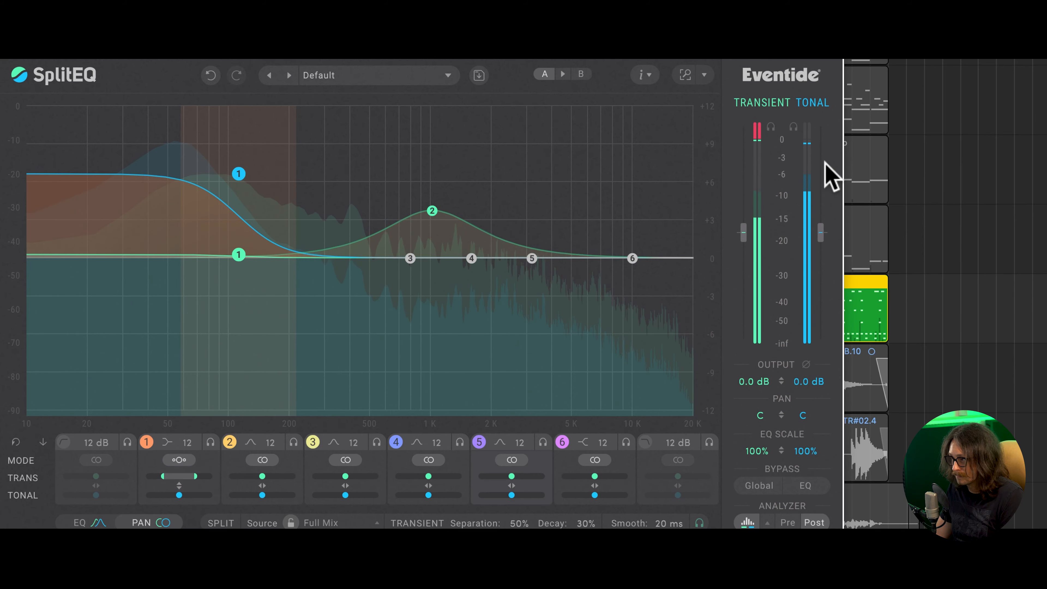
key("space")
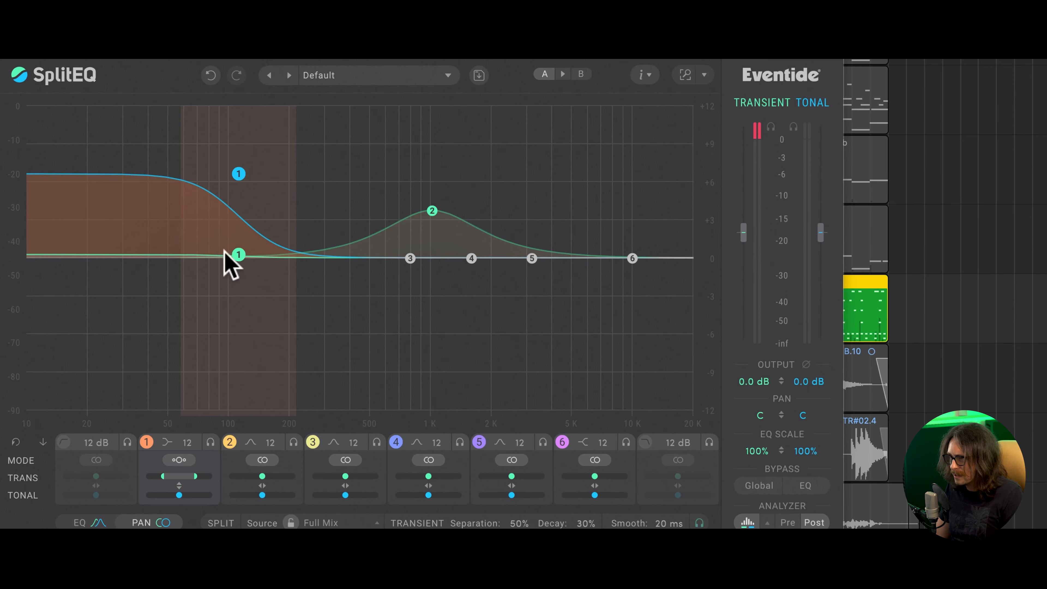
- Flatten band 1's tonal signal and boost its transient signal by about 7 dB near 115 Hz
left_click_drag(247, 256, 226, 263)
left_click_drag(598, 43, 534, 37)
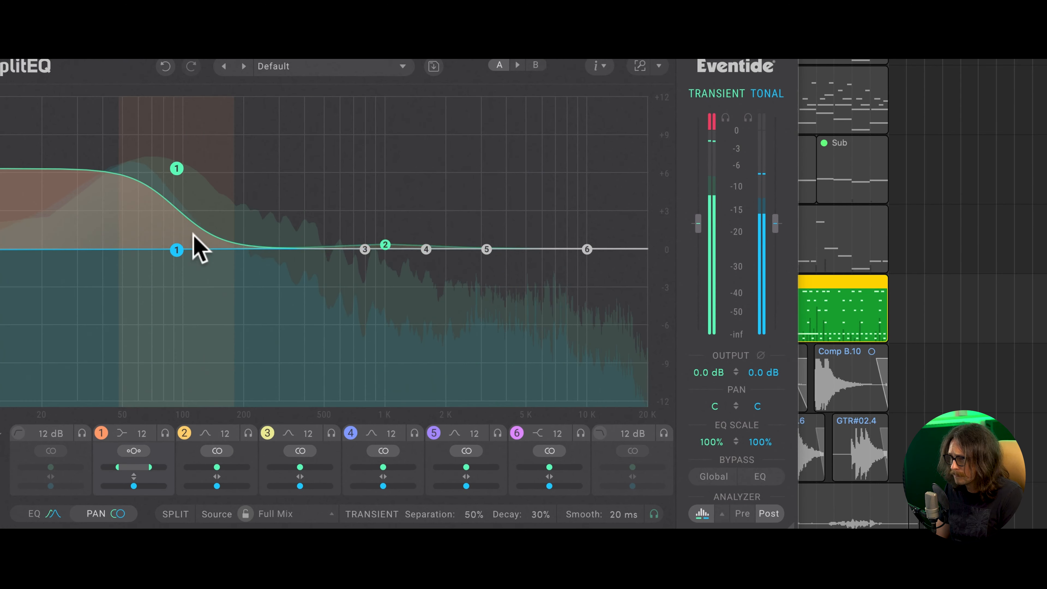
left_click_drag(177, 169, 193, 162)
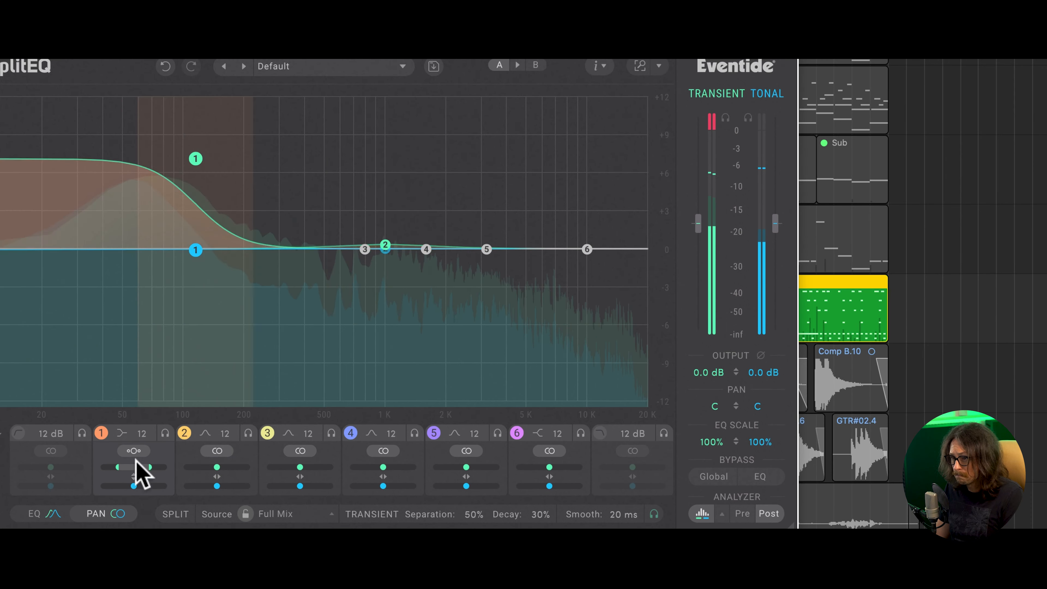
- Try band 1's transient signal fully wide, return it to neutral width, and lower its transient boost to about 2.3 dB
left_click_drag(151, 470, 167, 445)
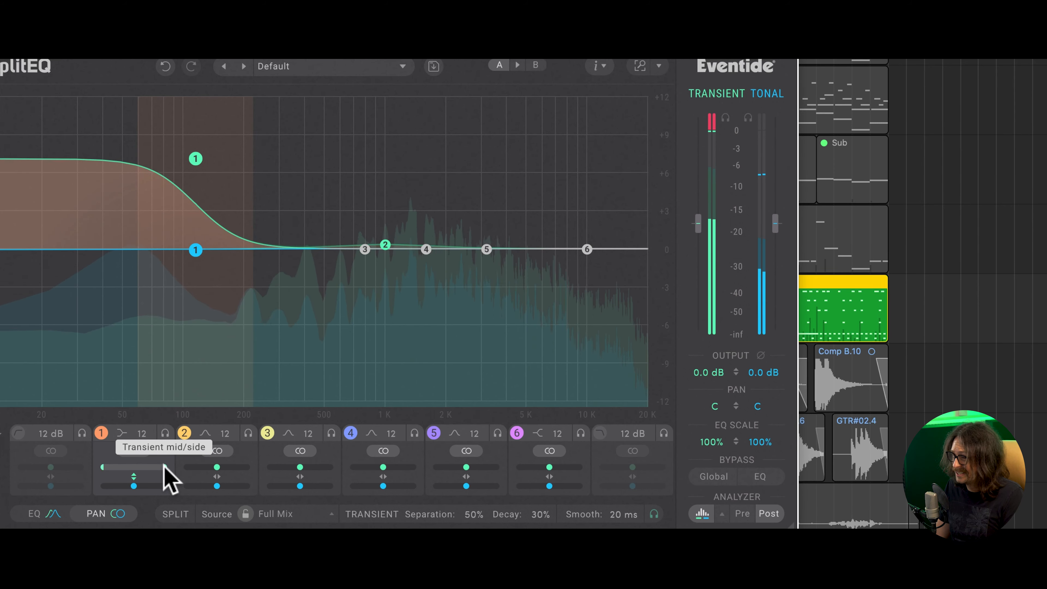
left_click_drag(165, 479, 156, 498)
left_click_drag(196, 159, 199, 191)
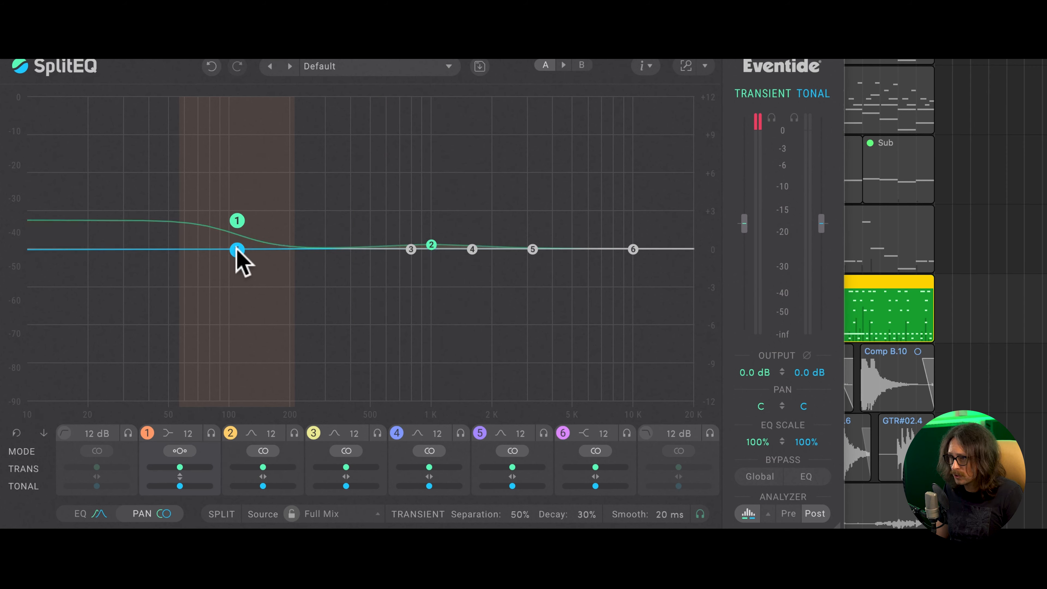
- Shape band 1 near 68 Hz with a transient boost of about 4.5 dB and a slightly widened tonal cut of about 1.2 dB
mouse_move(230, 250)
left_mouse_down()
mouse_move(149, 251)
mouse_move(148, 275)
left_mouse_up()
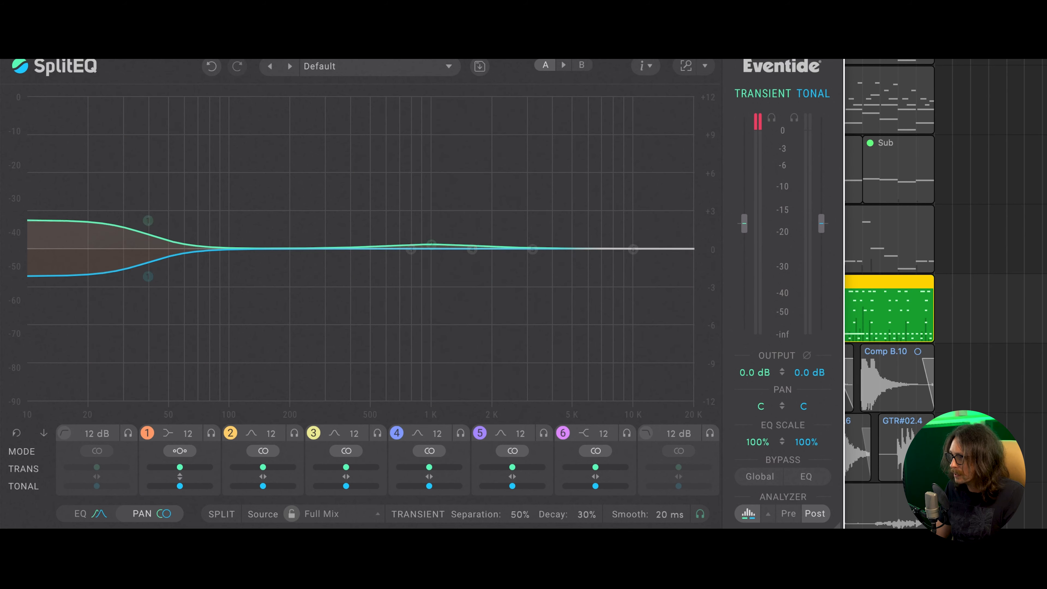
key("space")
left_click_drag(147, 268, 143, 275)
left_click_drag(138, 217, 147, 185)
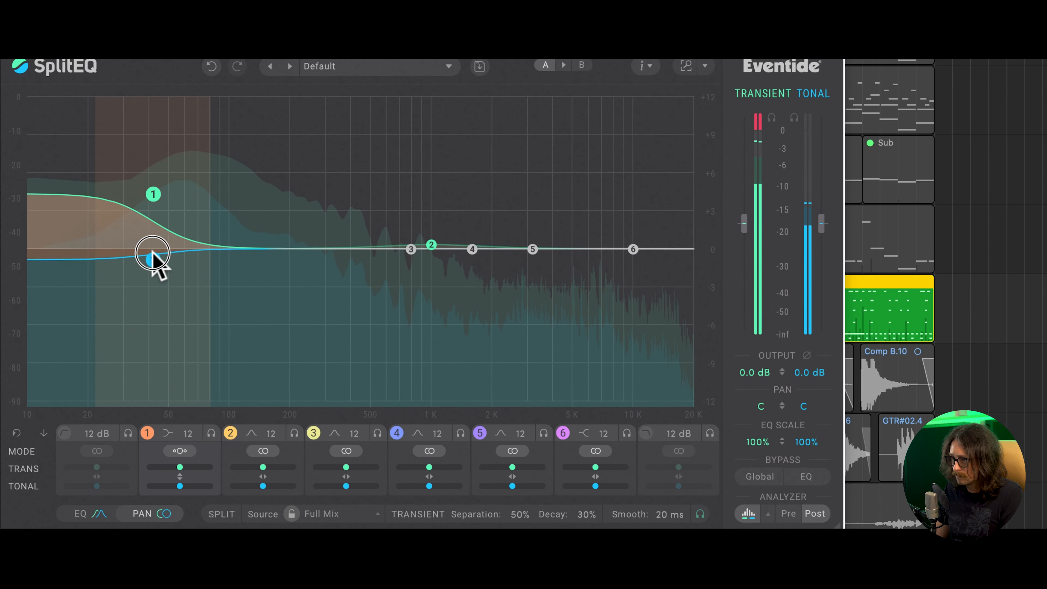
left_click_drag(153, 255, 153, 264)
left_click_drag(153, 199, 195, 192)
mouse_move(181, 486)
left_mouse_down()
mouse_move(204, 478)
mouse_move(208, 433)
mouse_move(194, 443)
mouse_move(197, 491)
left_mouse_up()
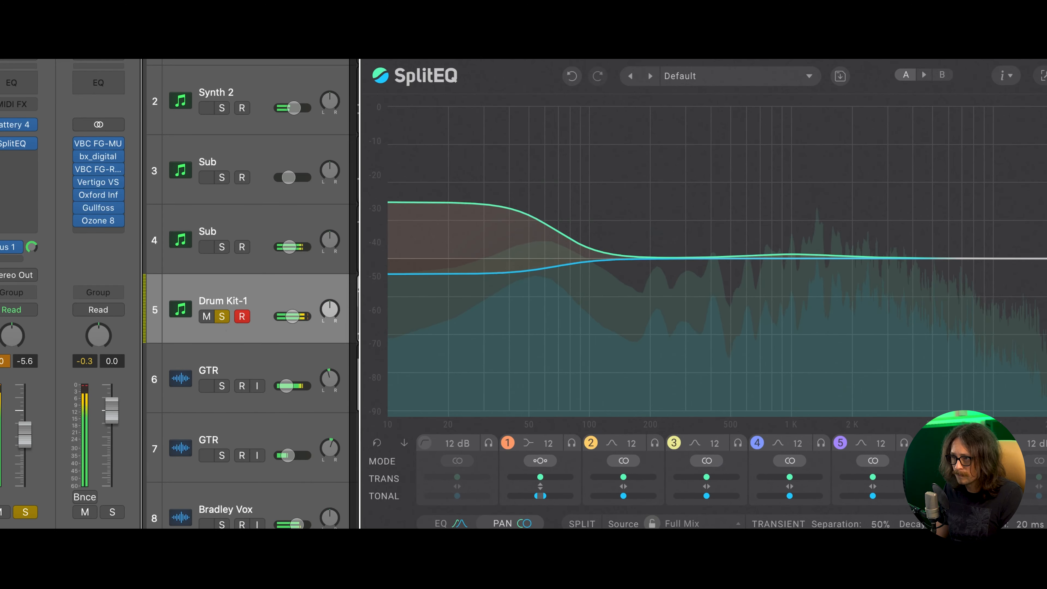
- Unsolo Drum Kit-1 and lower band 1's transient boost to about 3 dB while the full mix plays
left_click(222, 317)
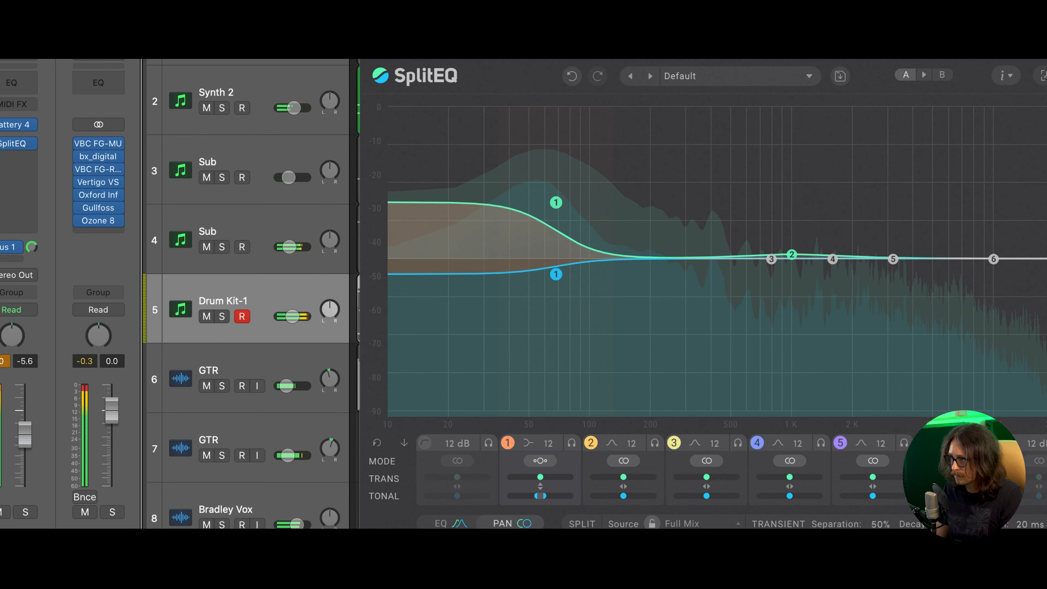
left_click_drag(752, 15, 537, 37)
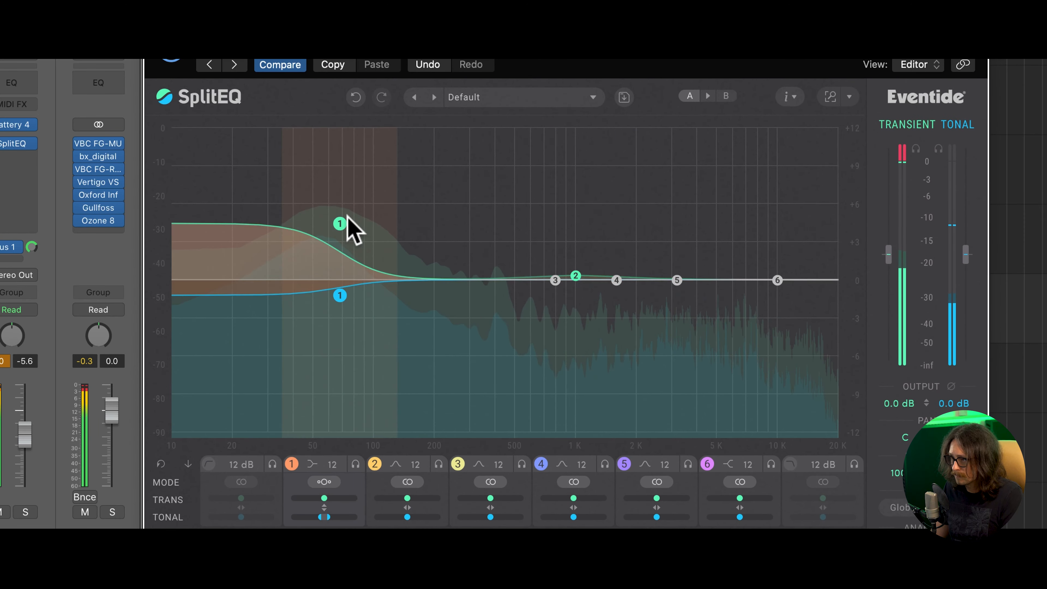
left_click_drag(345, 230, 346, 246)
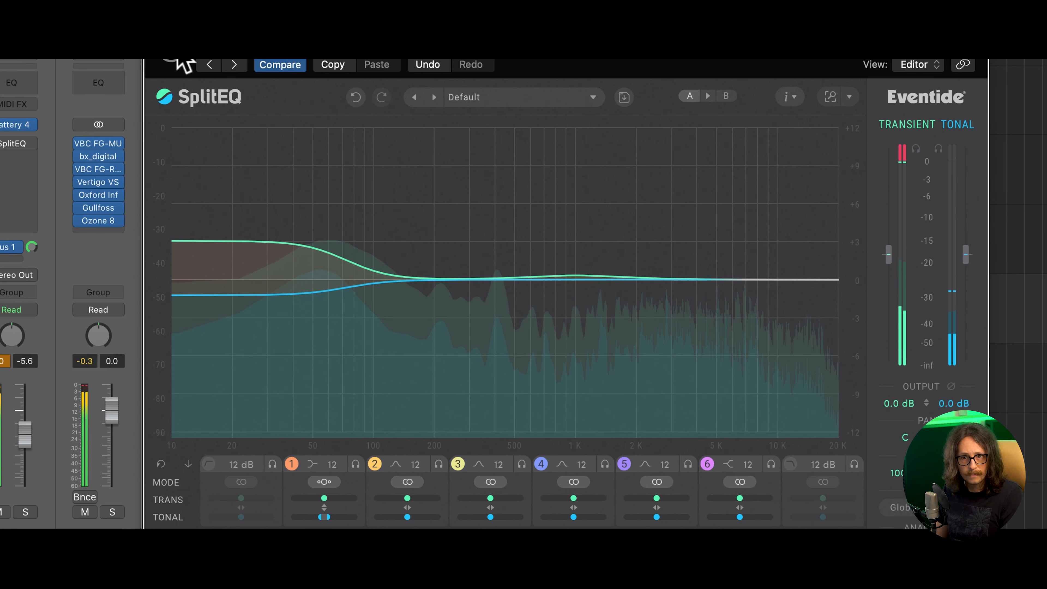
- Re-enable the bypassed SplitEQ plug-in to compare its effect in the mix, and stop playback
left_click(175, 61)
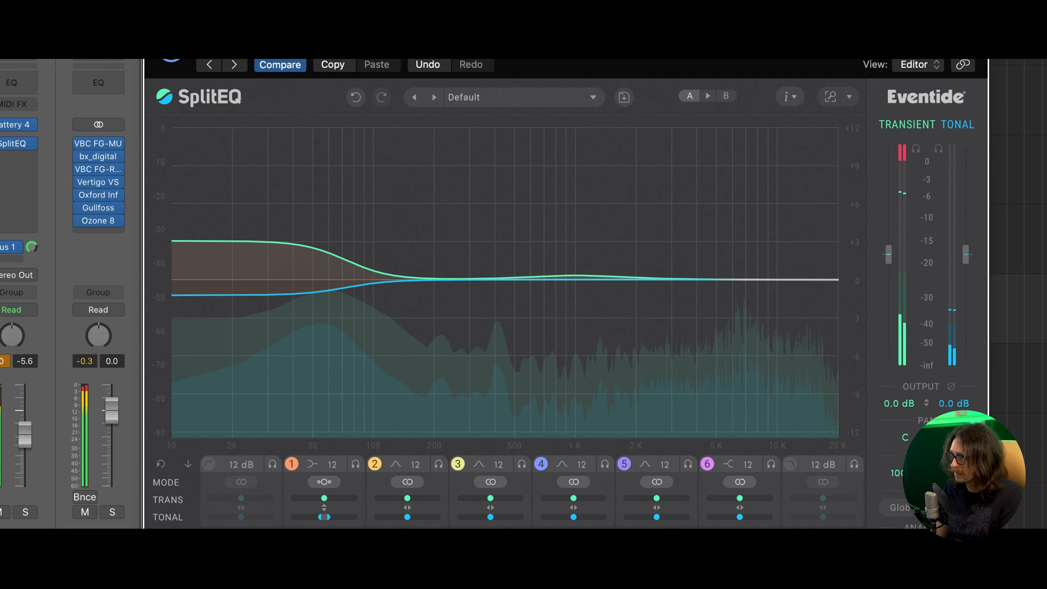
key("space")
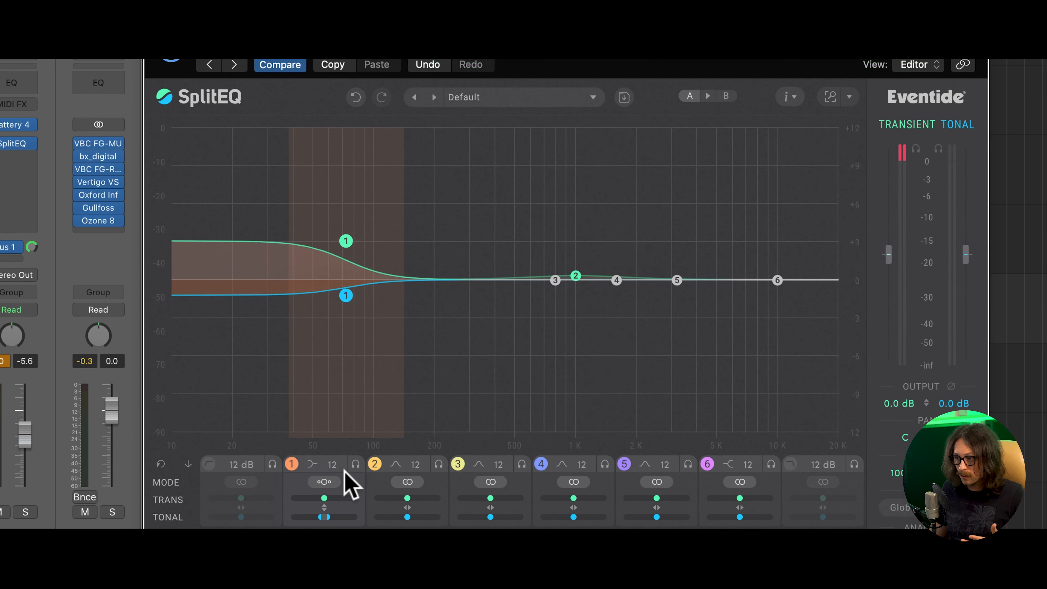
- Change band 1's filter shape to Tilt Shelf
left_click(312, 465)
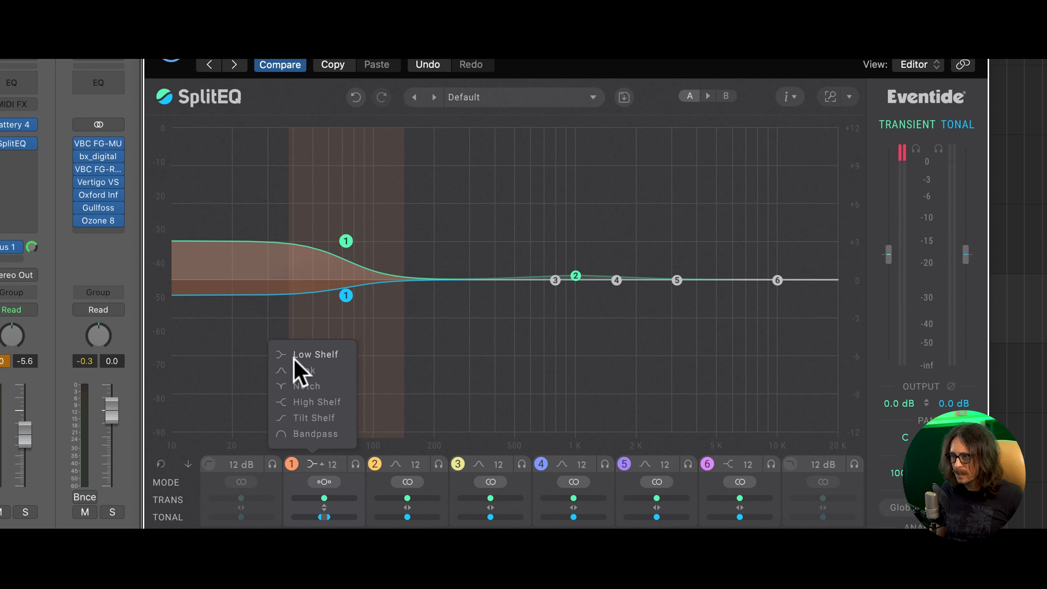
left_click(298, 418)
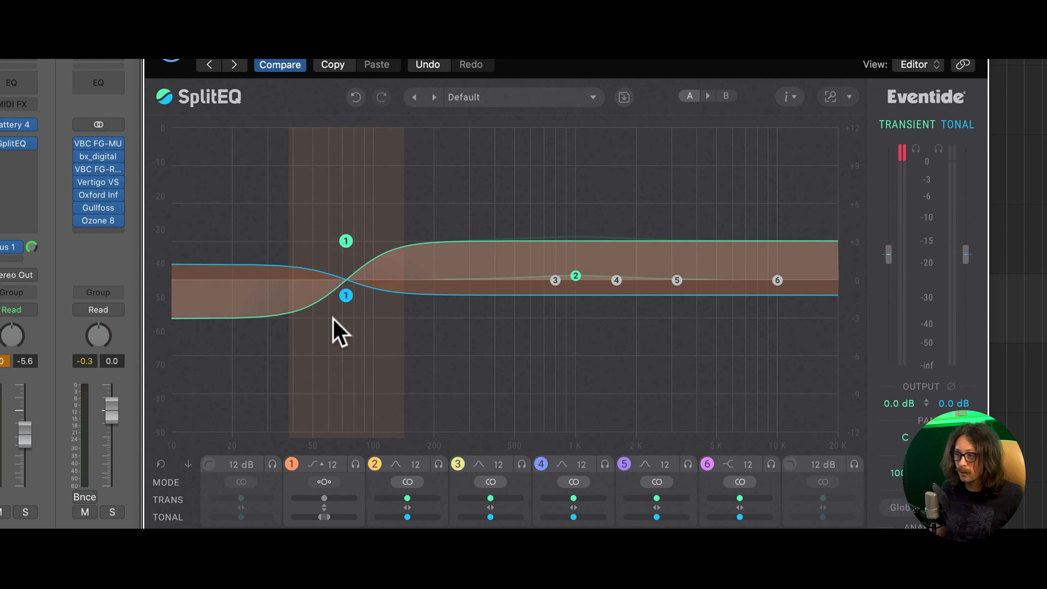
- Shift band 1 up to about 83 Hz and reduce its tonal cut to about 0.2 dB
mouse_move(348, 297)
left_mouse_down()
mouse_move(344, 328)
mouse_move(345, 225)
mouse_move(362, 289)
left_mouse_up()
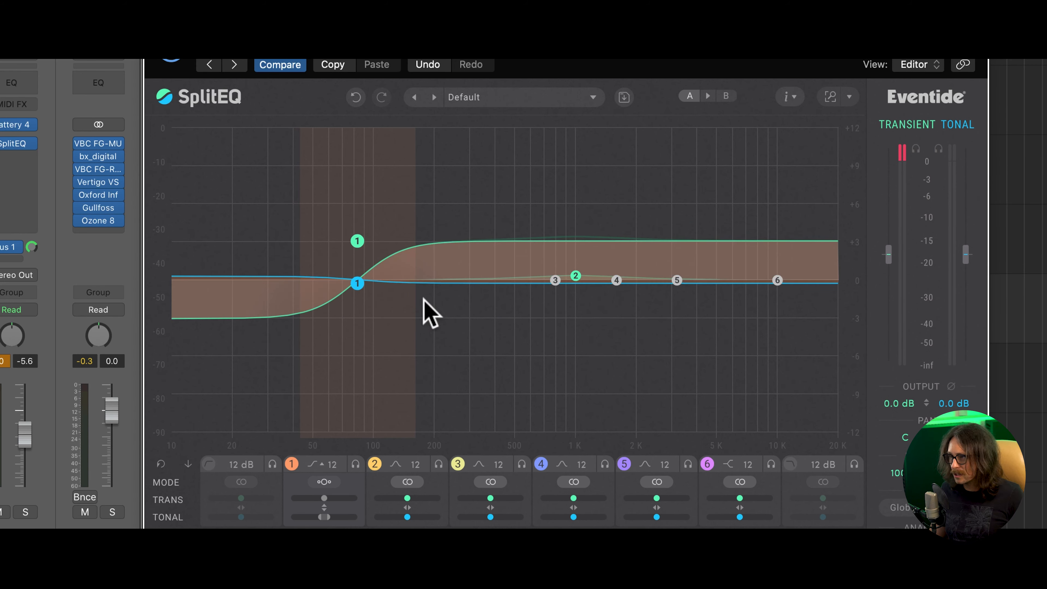
- Set the split source to Guitar, with transient Separation at 100% and Decay at 100%
left_click_drag(518, 66, 433, 0)
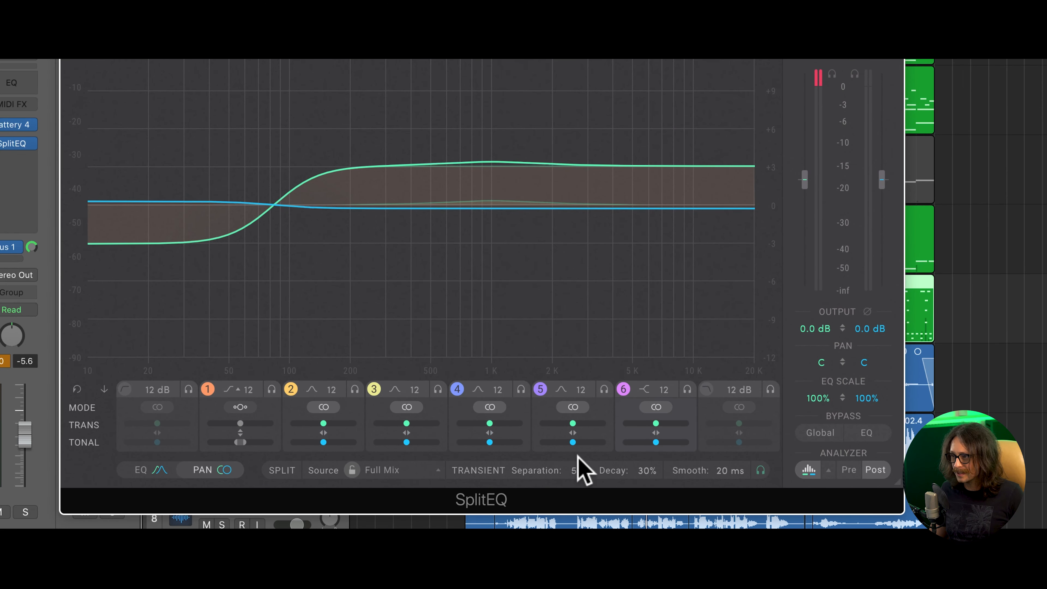
left_click_drag(581, 474, 572, 498)
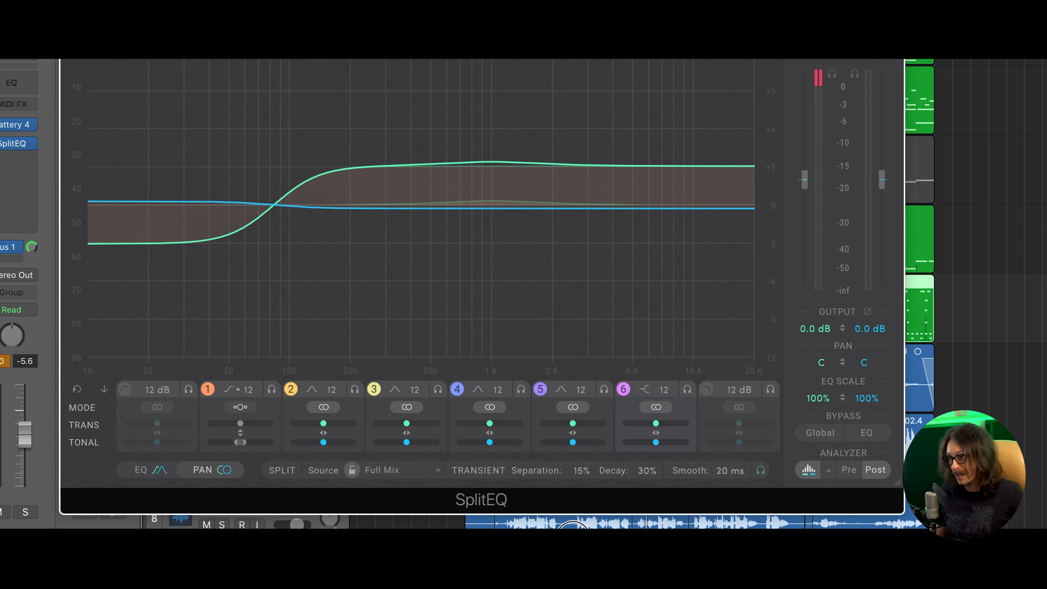
left_click_drag(577, 476, 656, 61)
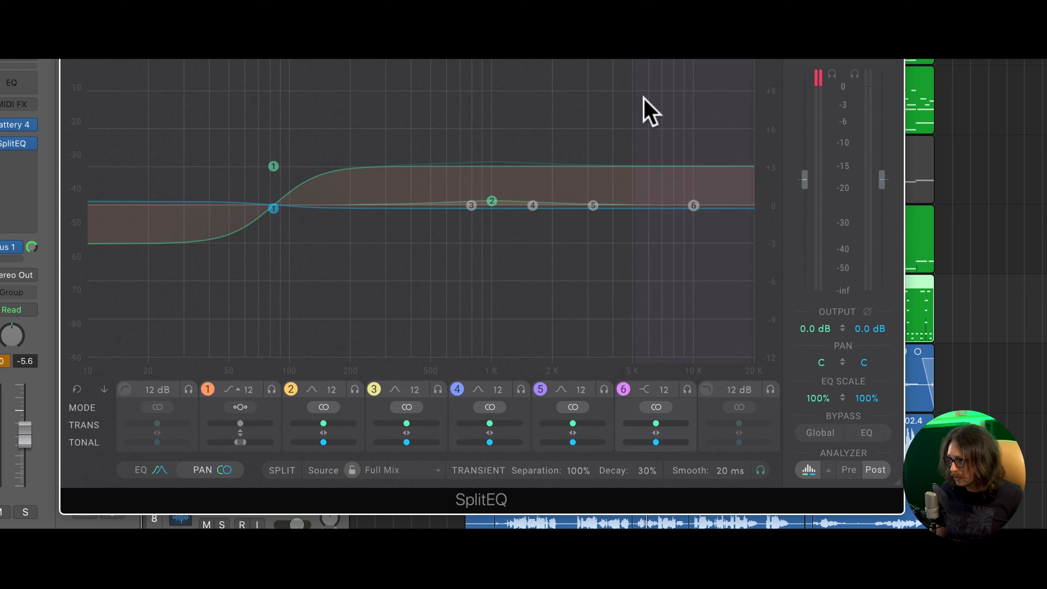
left_click_drag(647, 478, 640, 290)
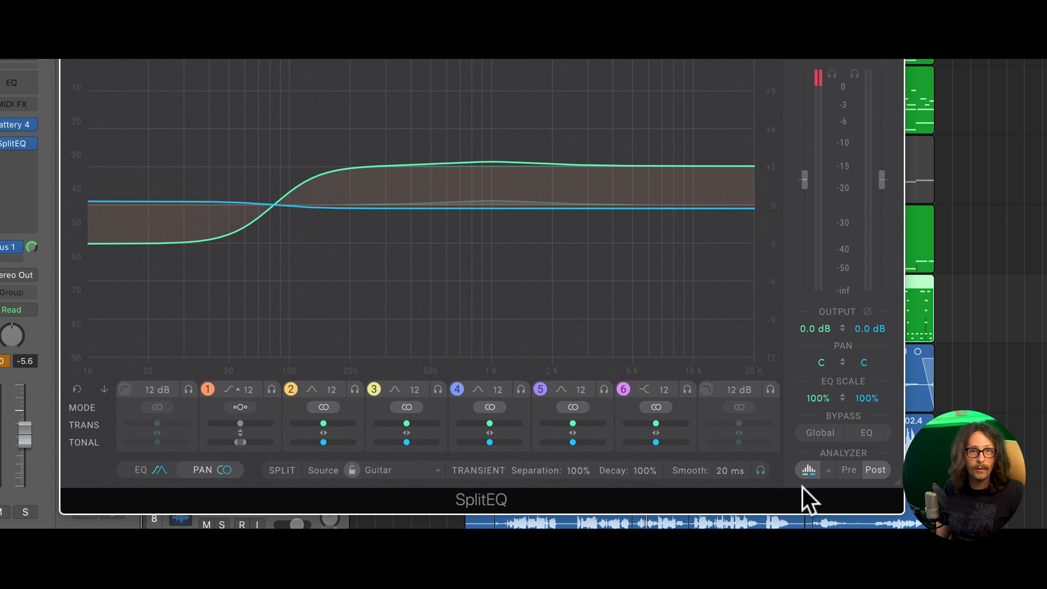
- Lower band 1's transient gain to about 0 dB and move the plug-in window to uncover more of the arrangement
left_click_drag(274, 167, 274, 204)
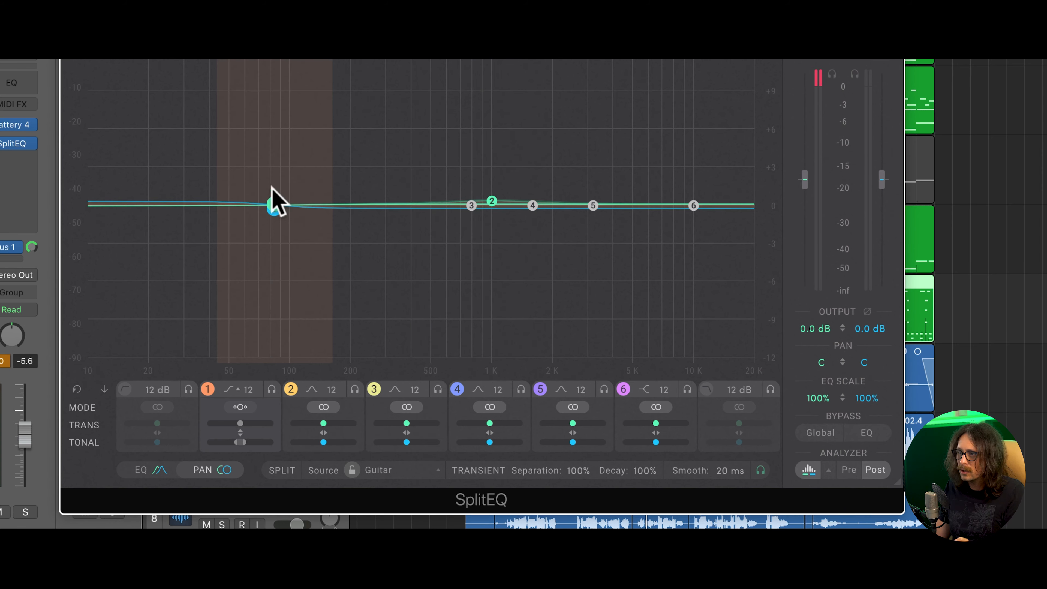
left_click_drag(700, 59, 590, 59)
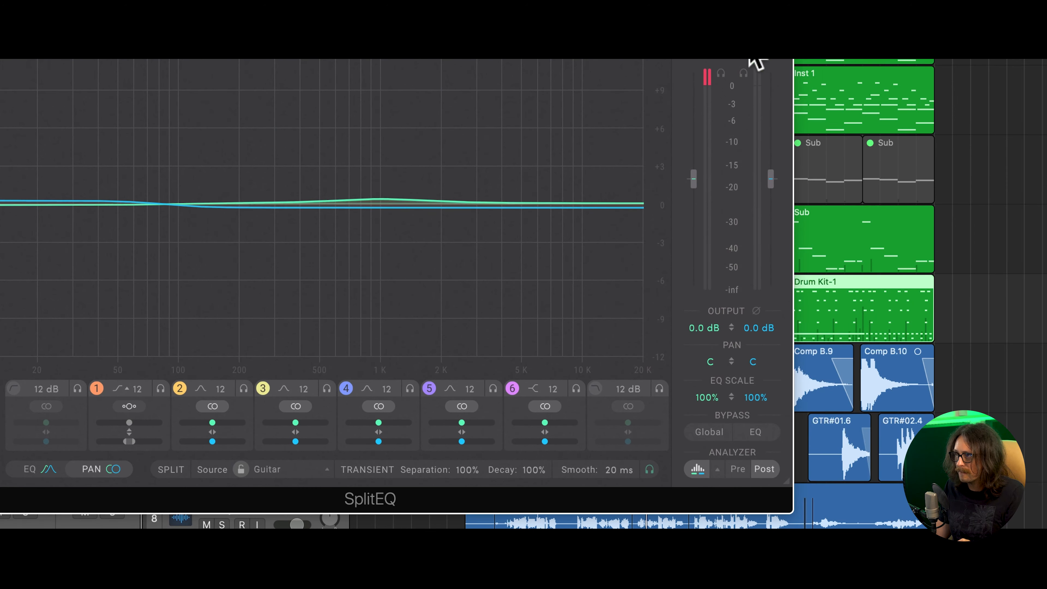